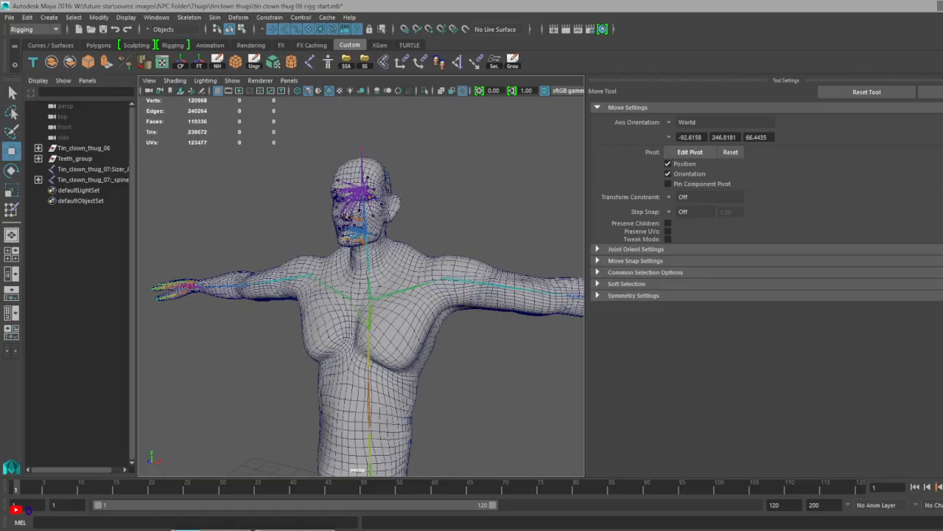
# Launch a second instance of Maya and dismiss its What's New Highlight Settings notice.
pyautogui.rightClick(622, 530)
pyautogui.click(612, 490)
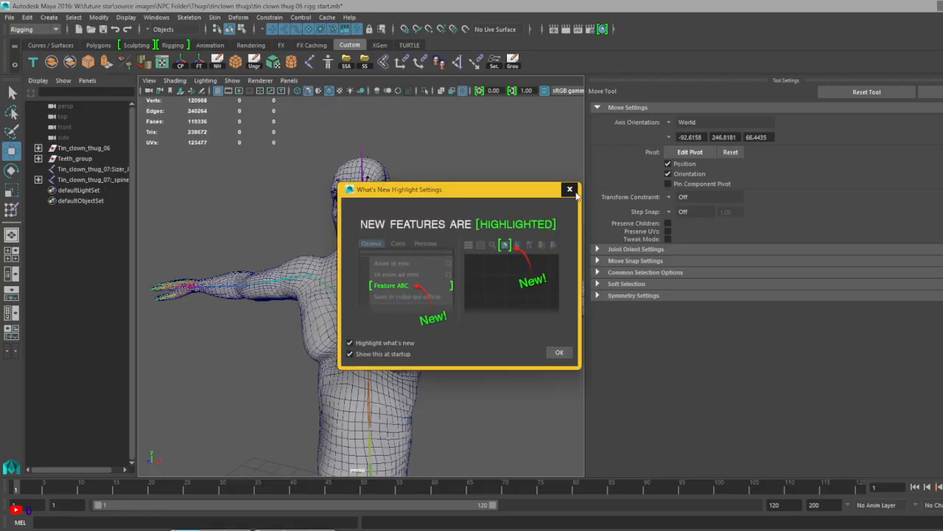
pyautogui.click(560, 352)
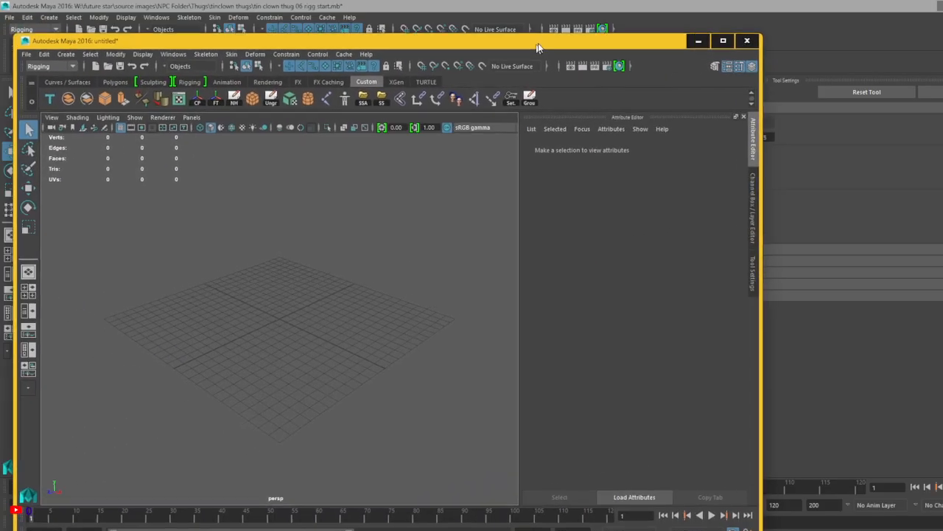
# Open Future star 1 Rigg Fin.mb from the source images\new future star folder, discarding changes to the untitled scene.
pyautogui.click(60, 37)
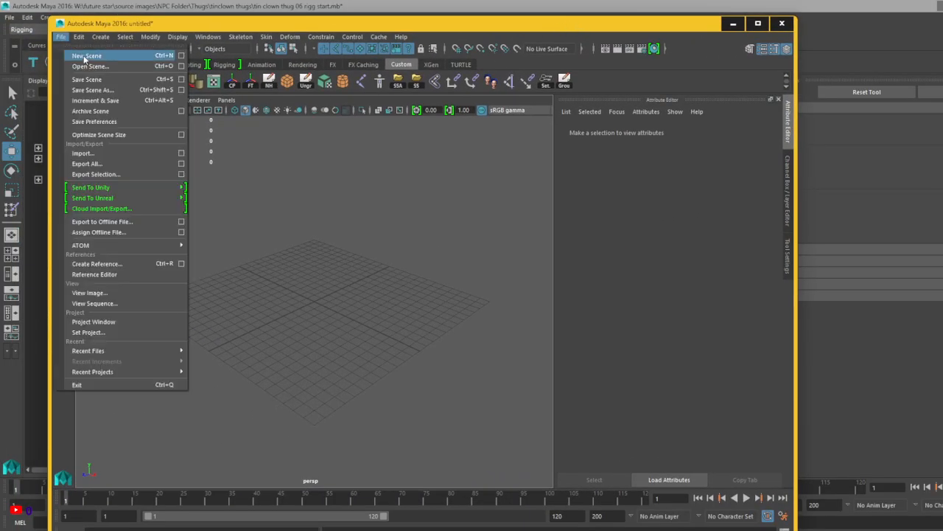
pyautogui.click(92, 66)
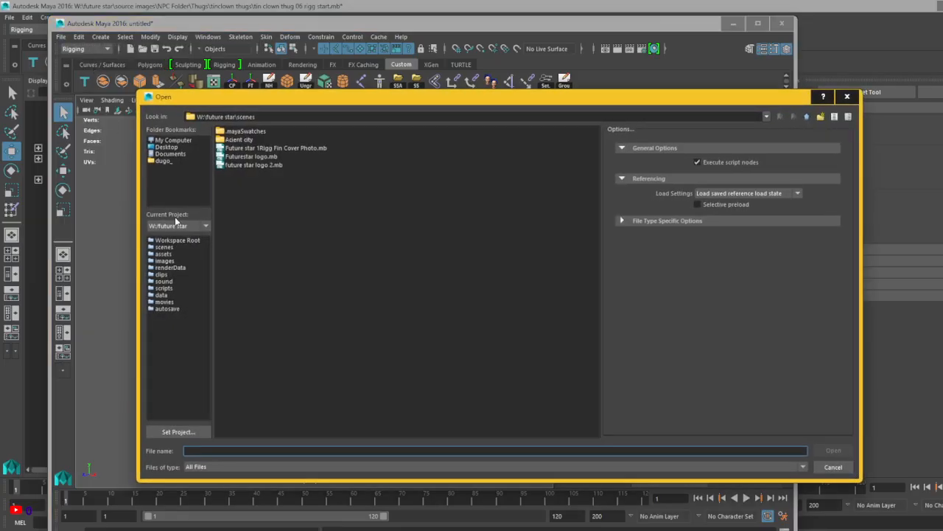
pyautogui.click(806, 116)
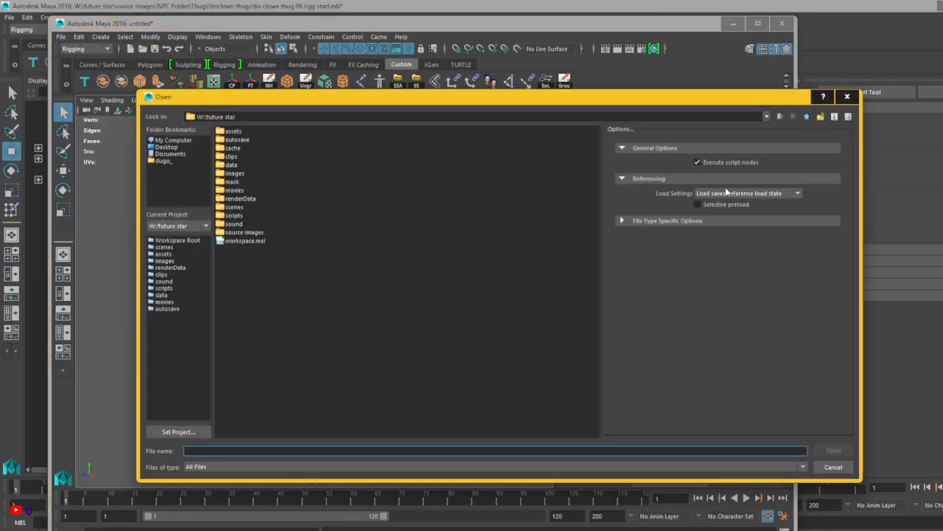
pyautogui.click(246, 233)
pyautogui.doubleClick(246, 233)
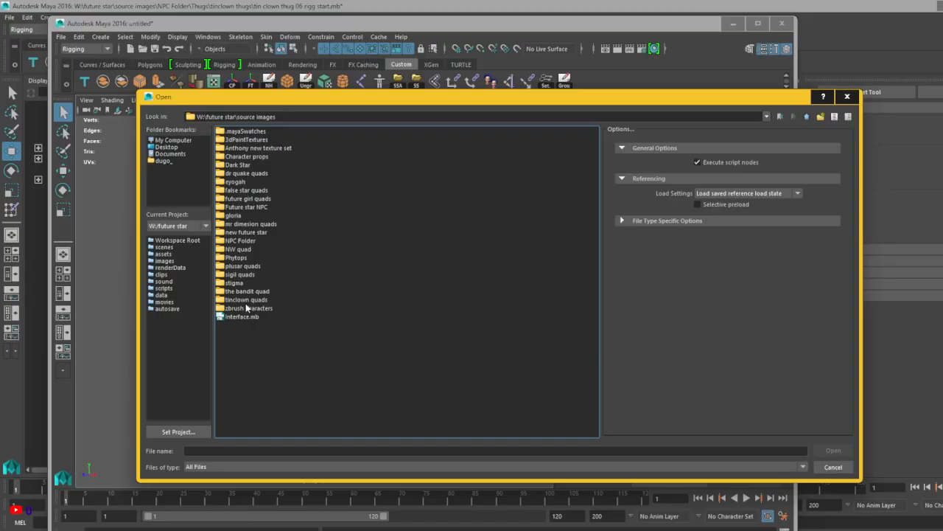
pyautogui.doubleClick(254, 232)
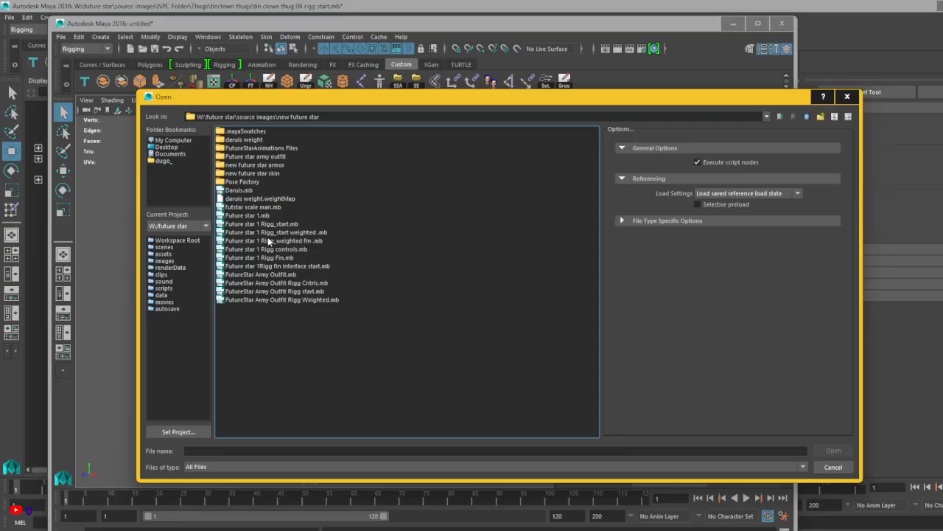
pyautogui.click(282, 240)
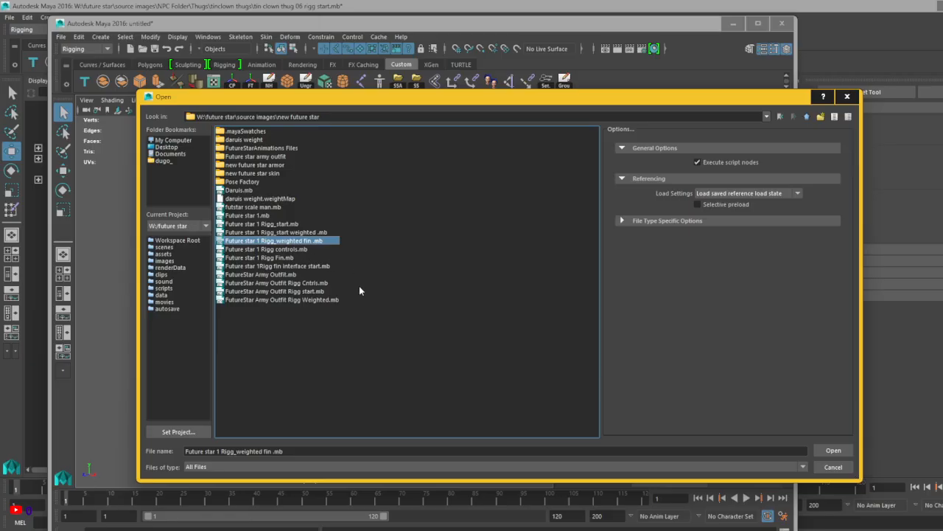
pyautogui.click(281, 258)
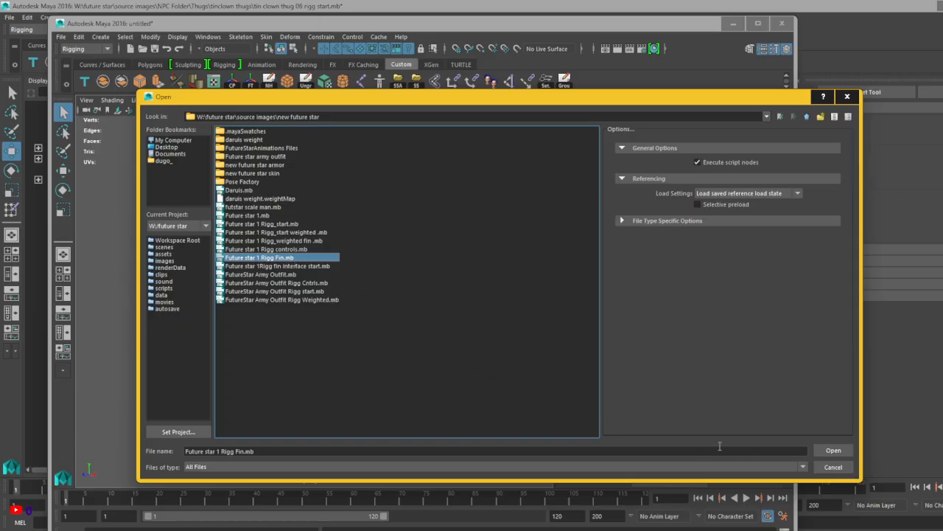
pyautogui.click(830, 452)
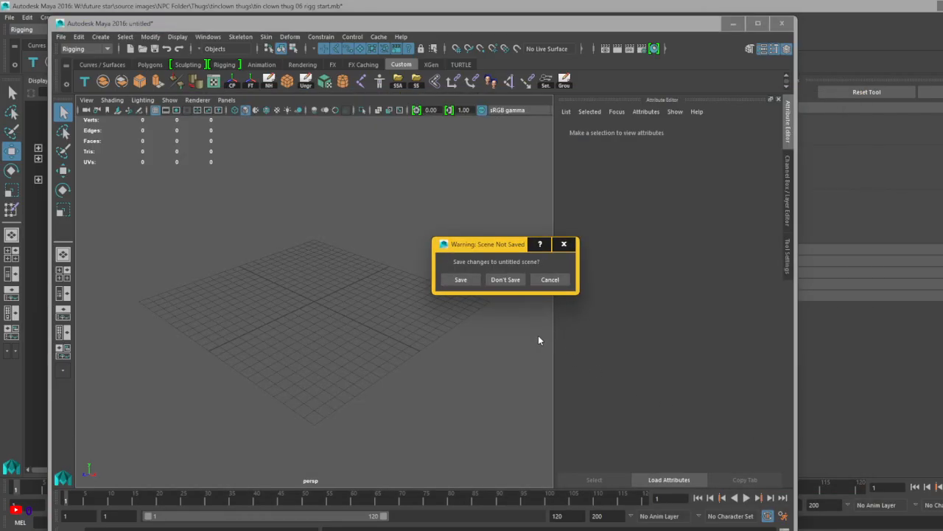
pyautogui.click(505, 280)
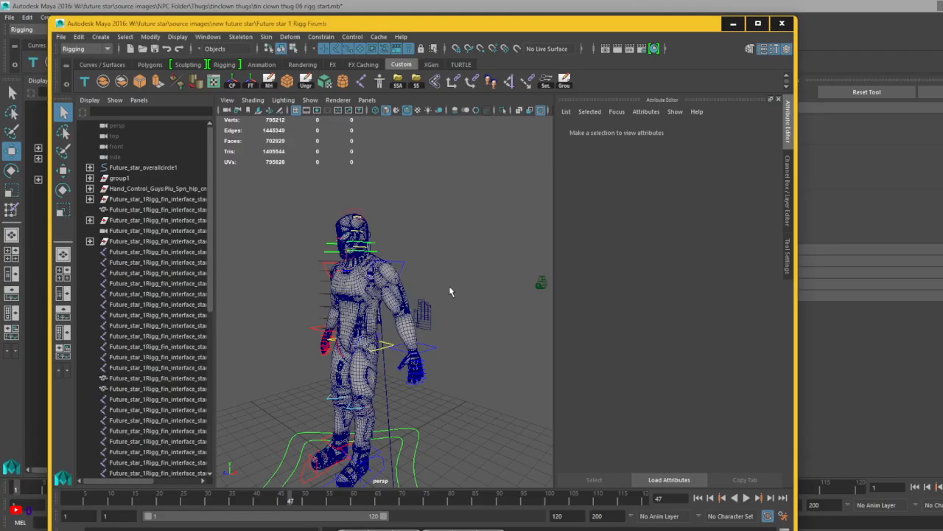
# Turn on textured display for the rigged character in the perspective view.
pyautogui.scroll(3, 414, 379)
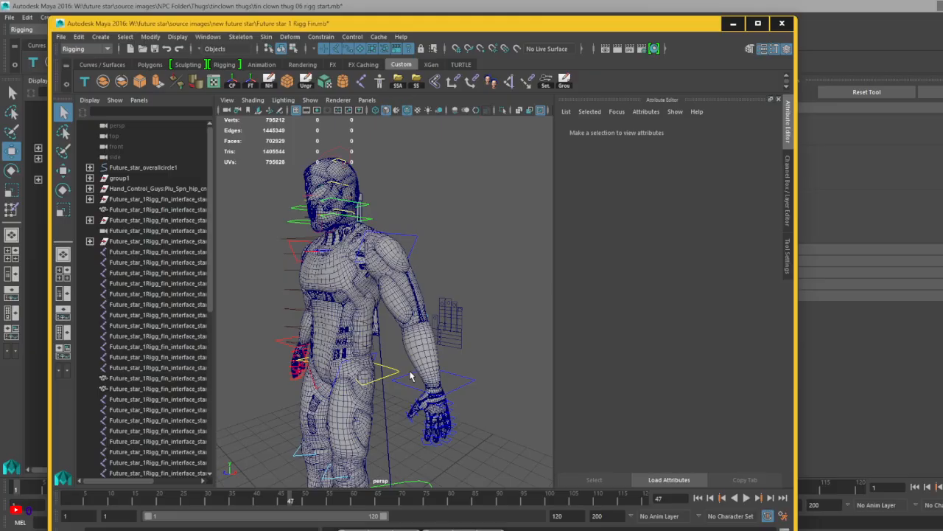
pyautogui.keyDown('alt'); pyautogui.moveTo(426, 236); pyautogui.dragTo(472, 229); pyautogui.keyUp('alt')
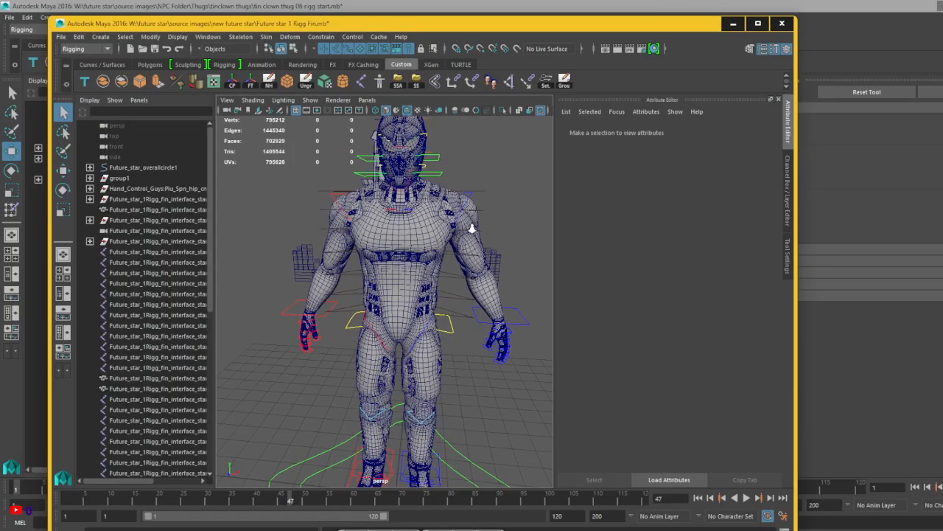
pyautogui.keyDown('alt'); pyautogui.moveTo(464, 313); pyautogui.dragTo(394, 317); pyautogui.keyUp('alt')
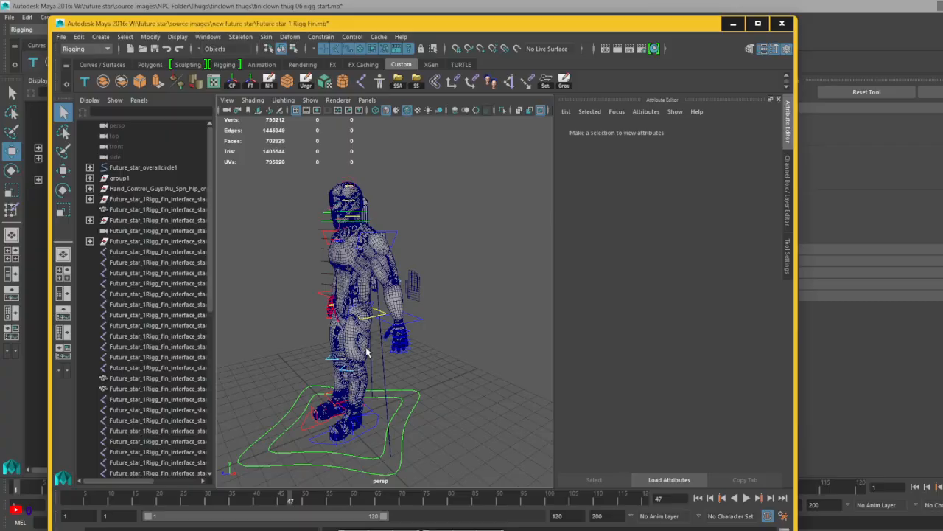
pyautogui.keyDown('alt'); pyautogui.moveTo(367, 352); pyautogui.dragTo(385, 353); pyautogui.keyUp('alt')
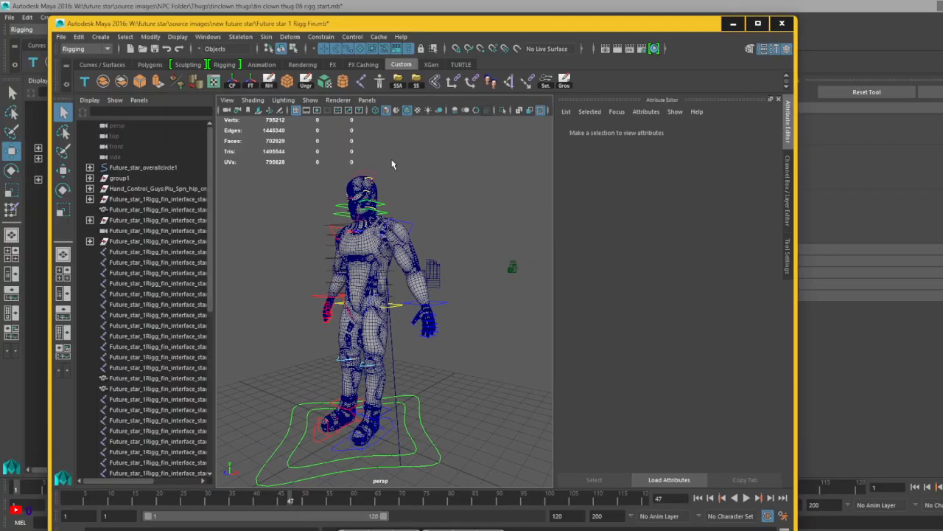
pyautogui.click(417, 111)
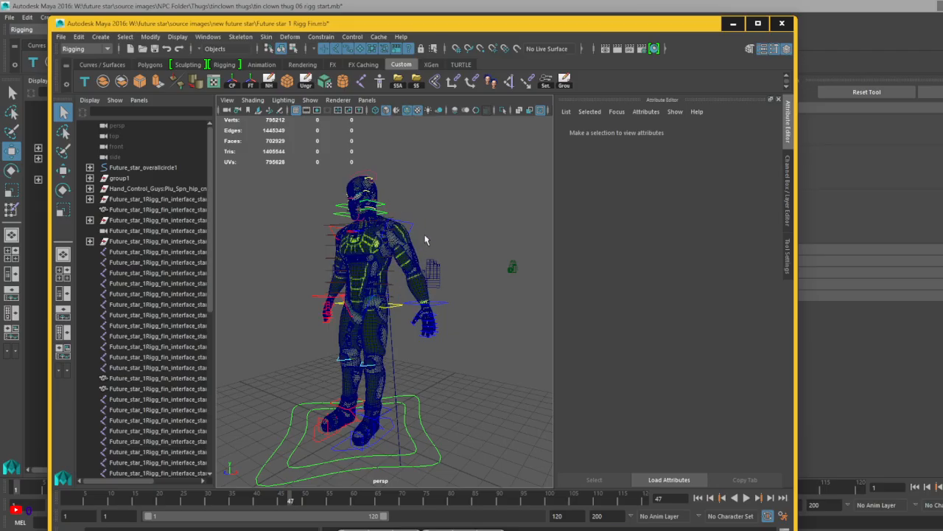
# Move the helmet's head control straight up off the head to expose the face underneath.
pyautogui.scroll(3, 396, 258)
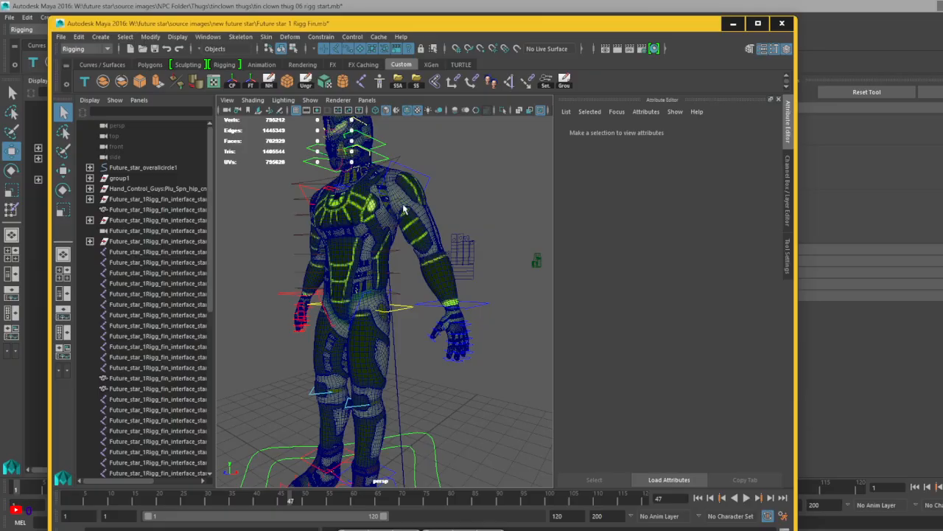
pyautogui.press('alt')
pyautogui.press('alt')
pyautogui.scroll(5, 432, 217)
pyautogui.keyDown('alt'); pyautogui.moveTo(432, 217); pyautogui.dragTo(474, 273, button='middle'); pyautogui.keyUp('alt')
pyautogui.scroll(-5, 474, 273)
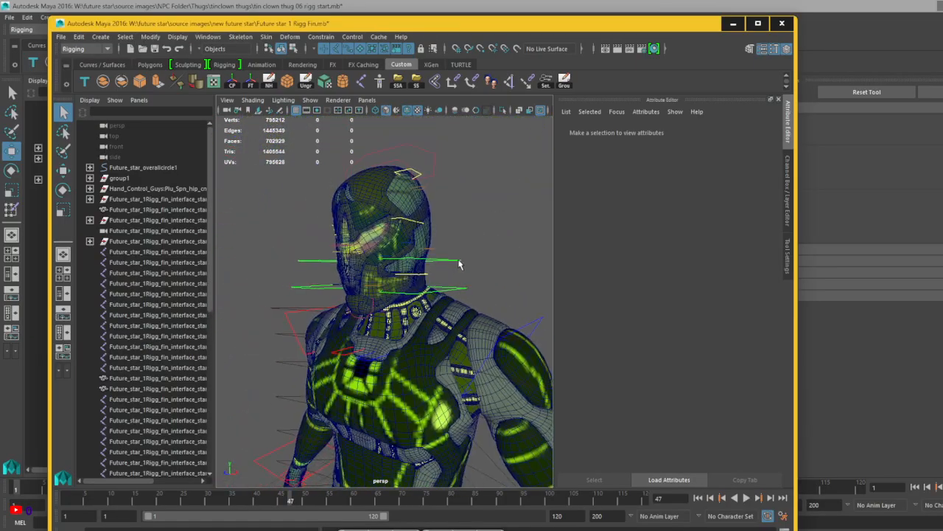
pyautogui.keyDown('alt'); pyautogui.moveTo(474, 274); pyautogui.dragTo(419, 296); pyautogui.keyUp('alt')
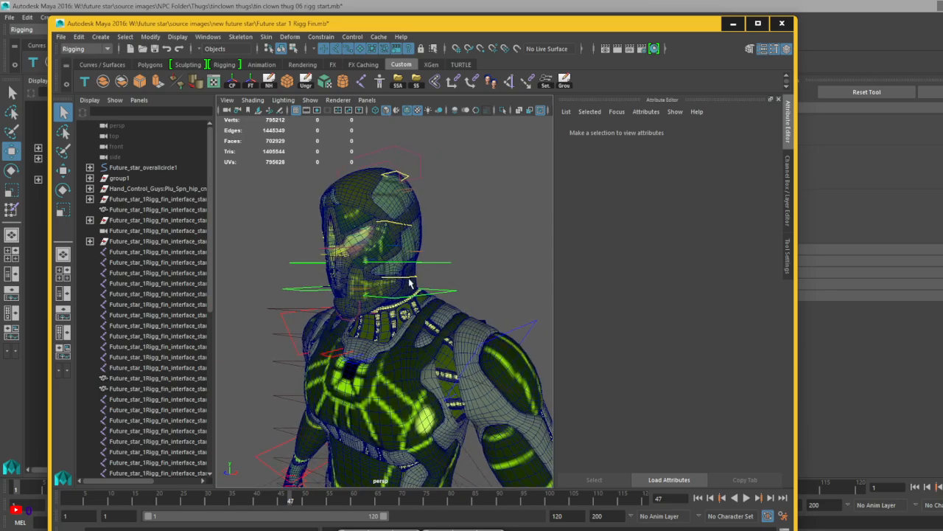
pyautogui.click(419, 171)
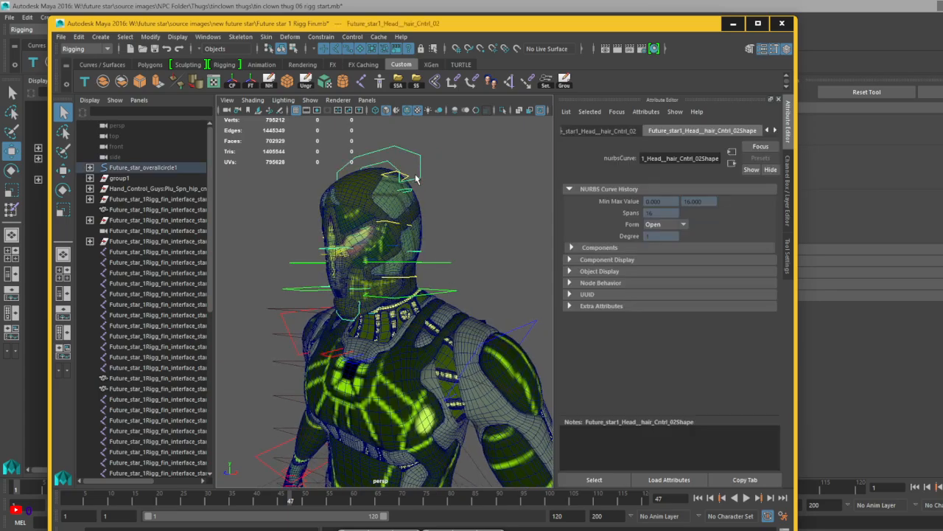
pyautogui.press('w')
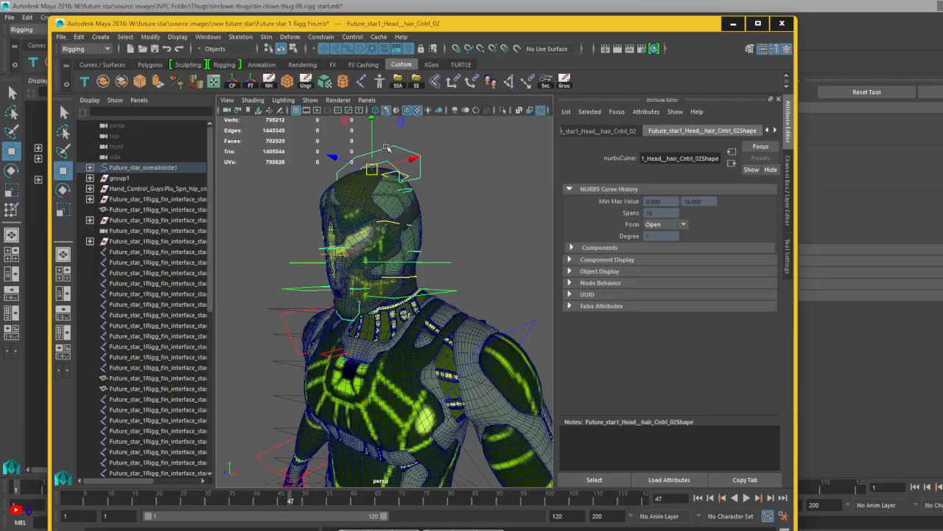
pyautogui.moveTo(373, 138); pyautogui.dragTo(373, 124)
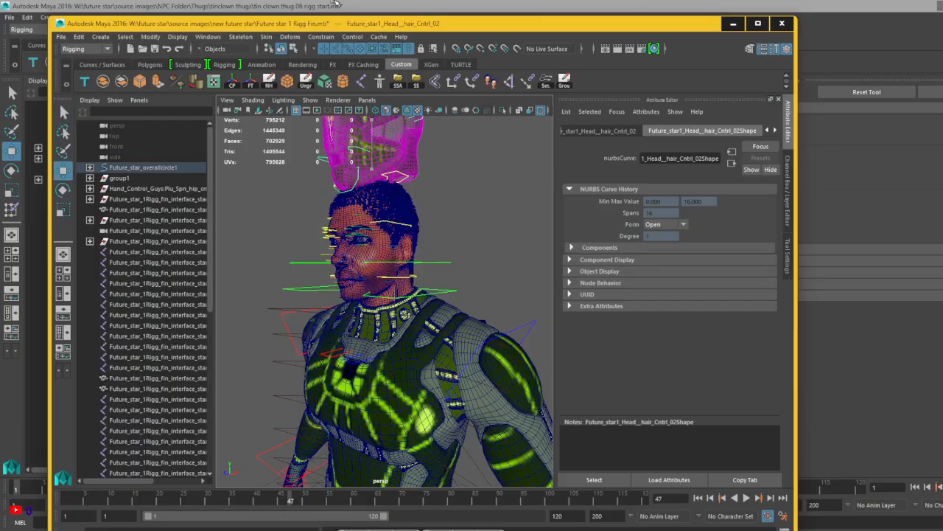
# Examine the character from the front, back and side, including the gear mounted on its back.
pyautogui.keyDown('alt'); pyautogui.moveTo(453, 247); pyautogui.dragTo(476, 246); pyautogui.keyUp('alt')
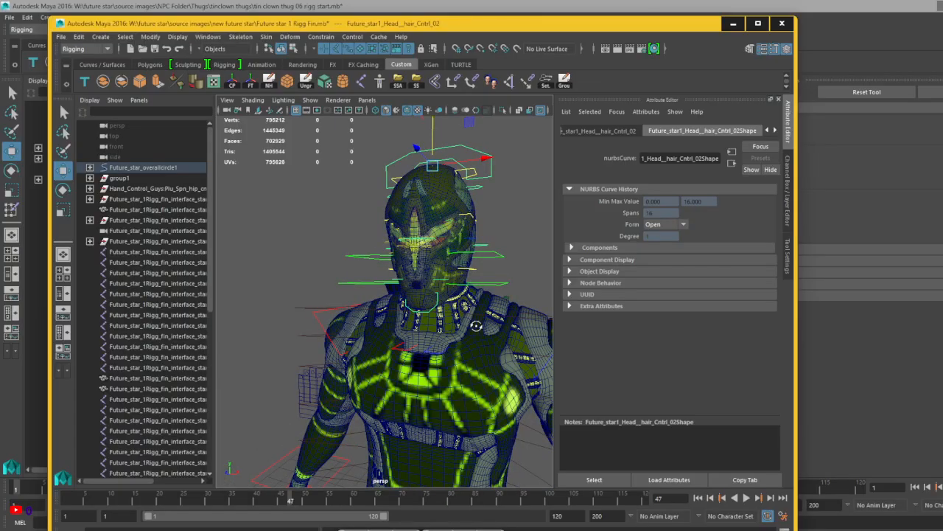
pyautogui.keyDown('alt'); pyautogui.moveTo(476, 325); pyautogui.dragTo(378, 256); pyautogui.keyUp('alt')
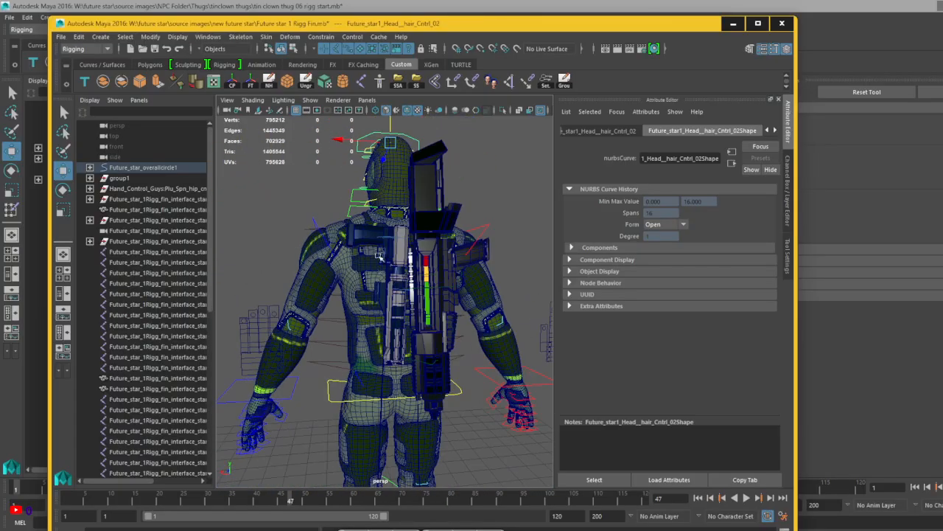
pyautogui.keyDown('alt'); pyautogui.moveTo(378, 392); pyautogui.dragTo(430, 298); pyautogui.keyUp('alt')
pyautogui.keyDown('alt'); pyautogui.moveTo(389, 363); pyautogui.dragTo(448, 373); pyautogui.keyUp('alt')
pyautogui.keyDown('alt'); pyautogui.moveTo(448, 372); pyautogui.dragTo(438, 316, button='right'); pyautogui.keyUp('alt')
pyautogui.keyDown('alt'); pyautogui.moveTo(438, 316); pyautogui.dragTo(476, 319); pyautogui.keyUp('alt')
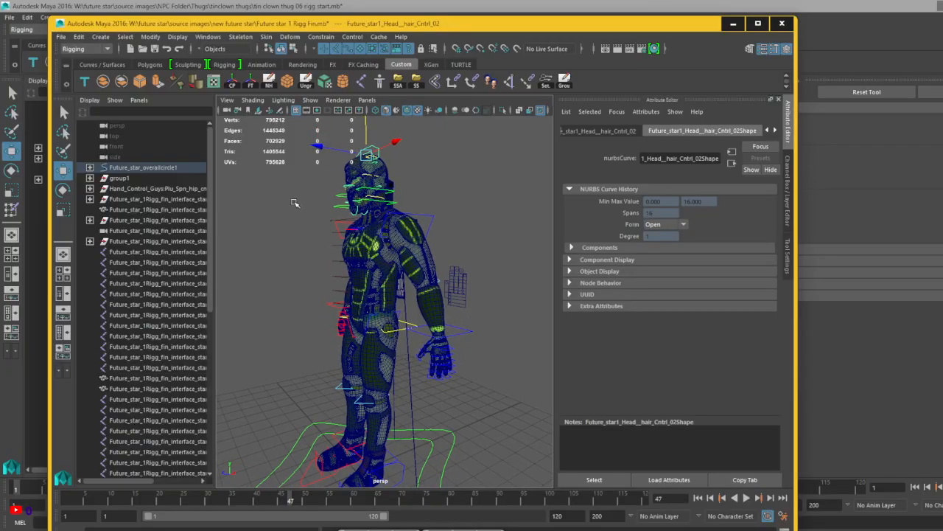
# Open Future star 1 backflip kick.mb from the FutureStarAnimations Files folder without saving changes to the current rig scene.
pyautogui.click(60, 37)
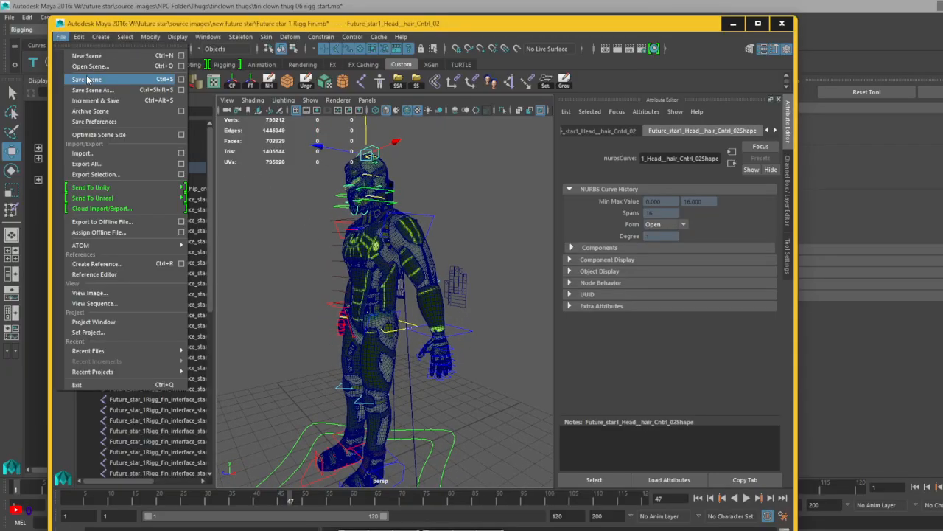
pyautogui.click(88, 67)
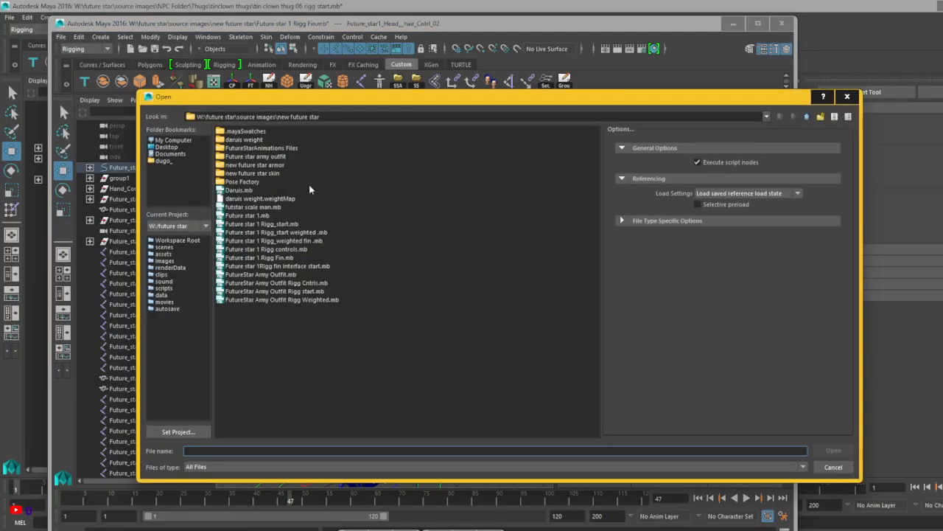
pyautogui.click(282, 150)
pyautogui.doubleClick(281, 150)
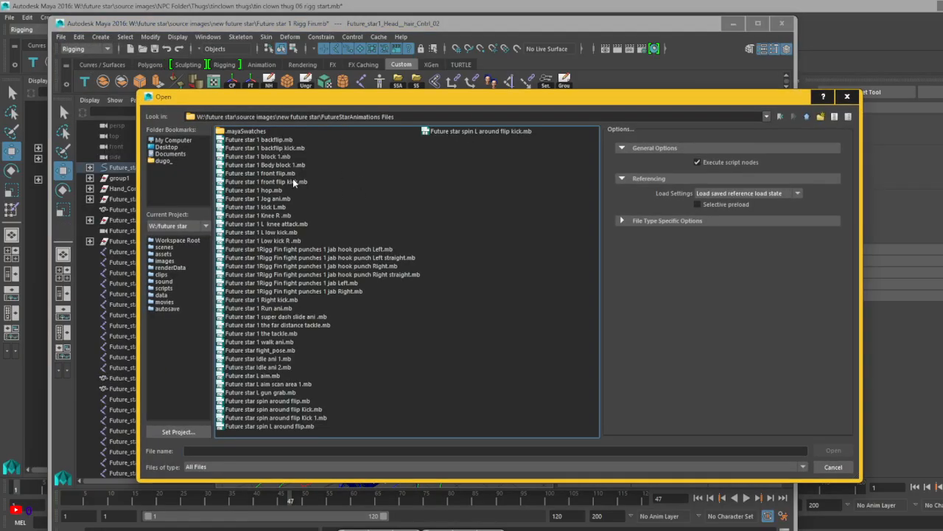
pyautogui.click(273, 148)
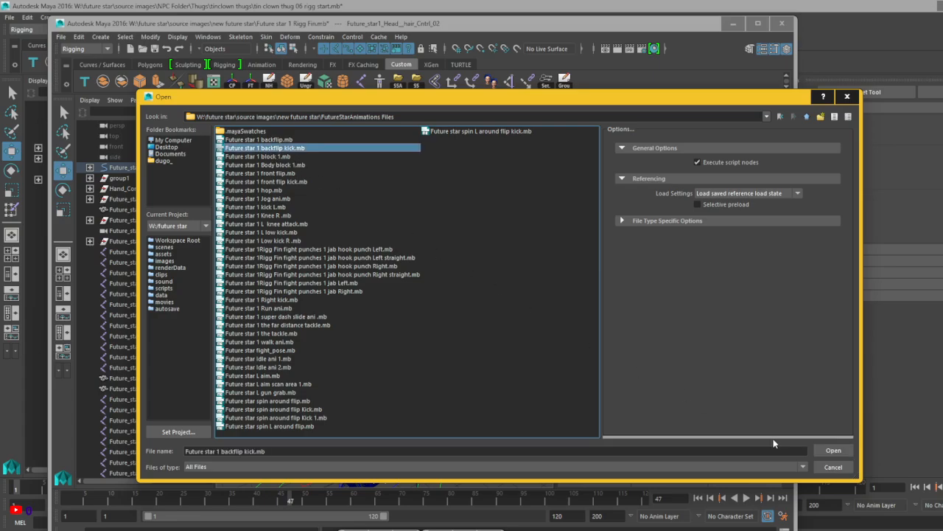
pyautogui.click(833, 450)
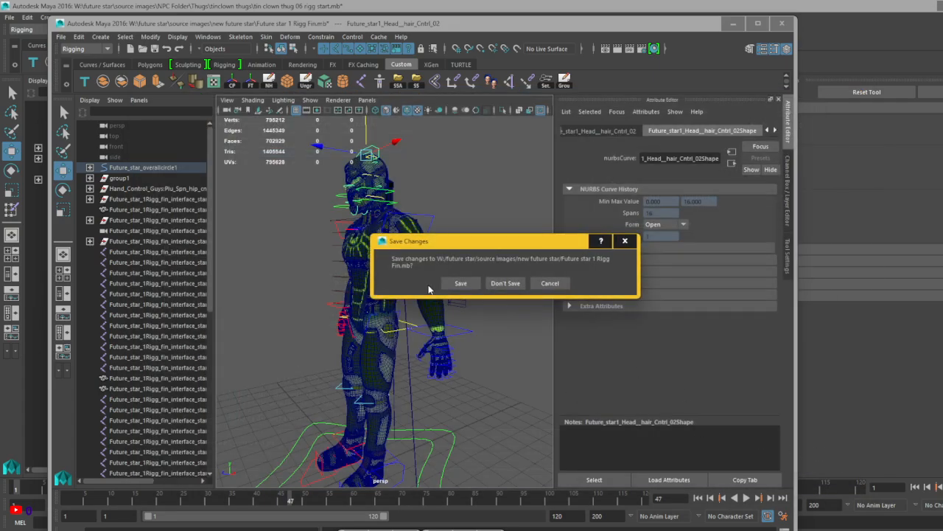
pyautogui.click(505, 284)
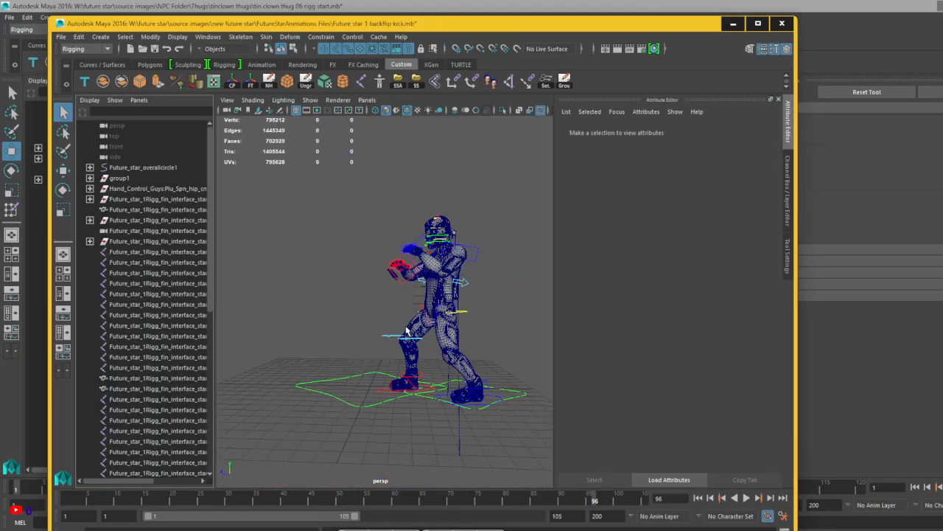
# Scrub the timeline and play the backflip kick animation, viewing the motion from different angles.
pyautogui.scroll(-3, 406, 331)
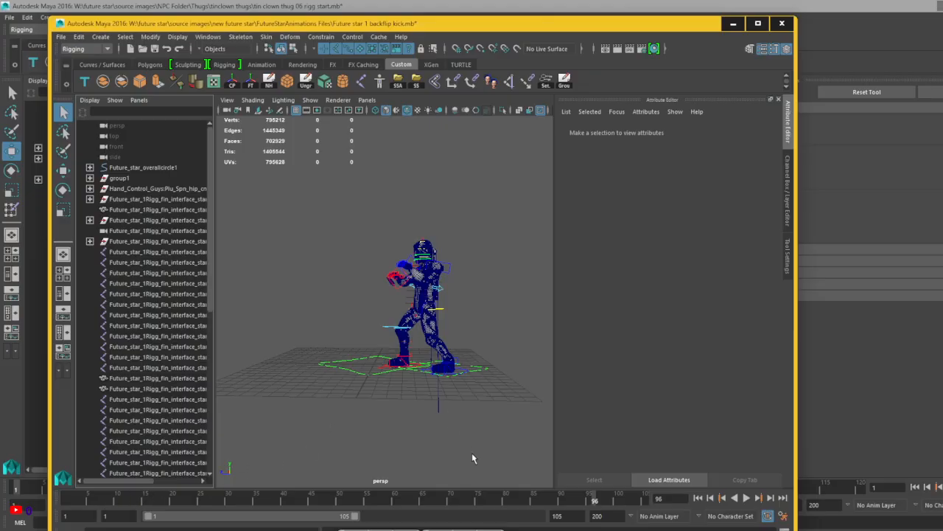
pyautogui.moveTo(597, 503); pyautogui.dragTo(9, 472)
pyautogui.moveTo(74, 487); pyautogui.dragTo(450, 504)
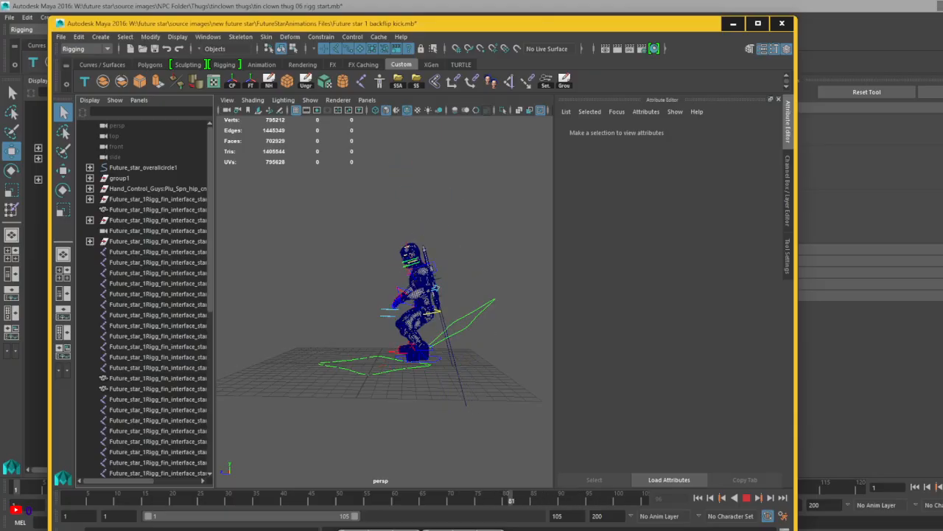
pyautogui.click(746, 498)
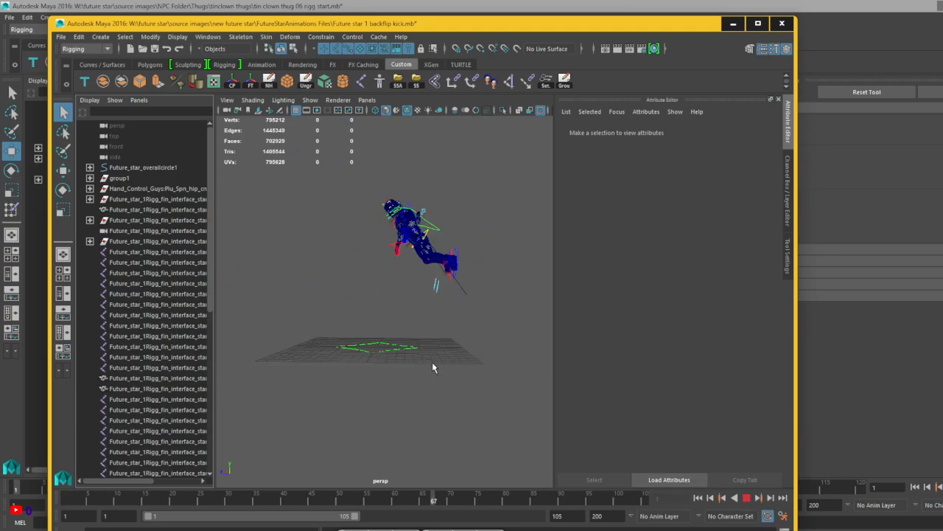
pyautogui.keyDown('alt'); pyautogui.moveTo(432, 363); pyautogui.dragTo(639, 381); pyautogui.keyUp('alt')
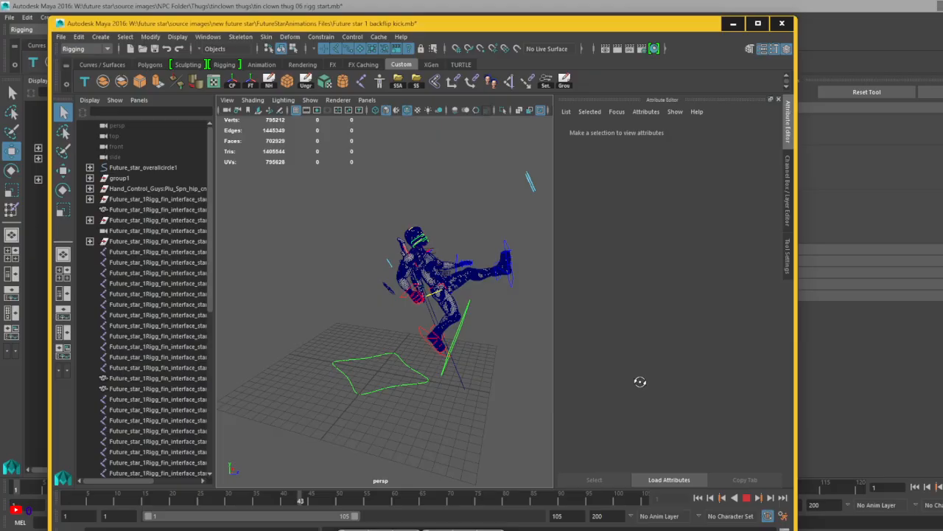
# Stop the backflip kick playback, save its scene and open Future star 1Rigg Fin fight punches 1 jab hook punch Left straight.mb.
pyautogui.keyDown('alt'); pyautogui.moveTo(616, 386); pyautogui.dragTo(476, 371, button='right'); pyautogui.keyUp('alt')
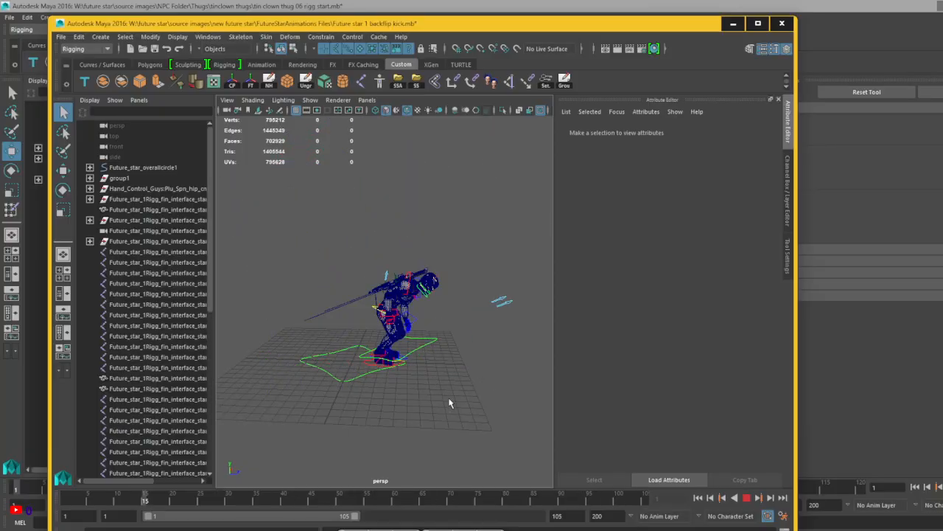
pyautogui.click(748, 500)
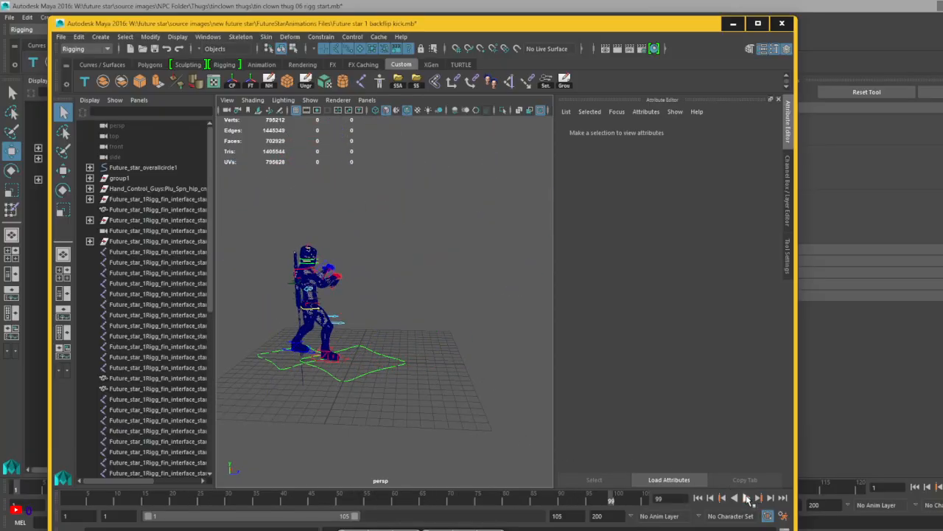
pyautogui.click(61, 37)
pyautogui.click(90, 67)
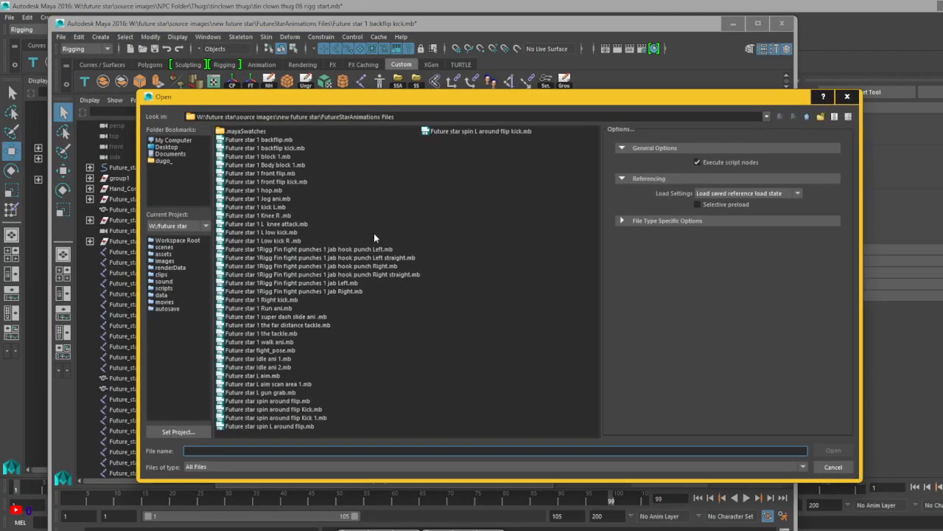
pyautogui.click(312, 258)
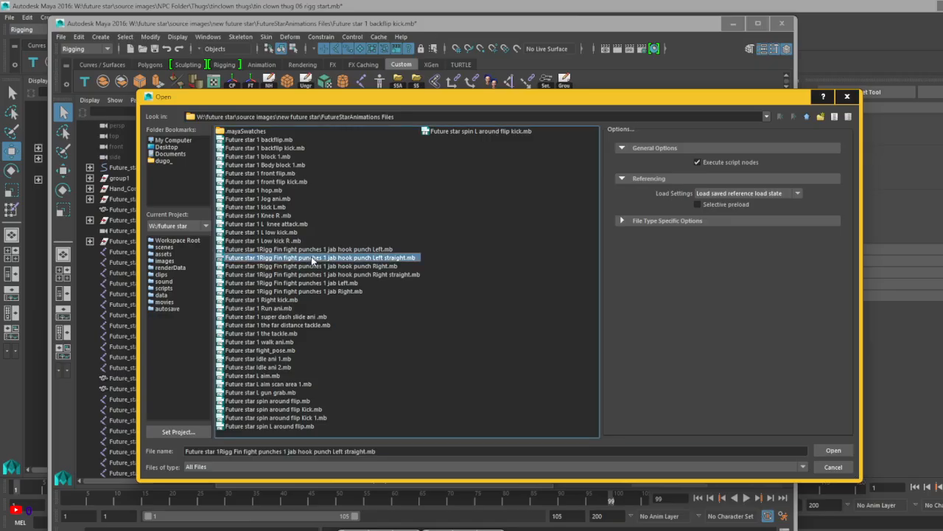
pyautogui.click(824, 450)
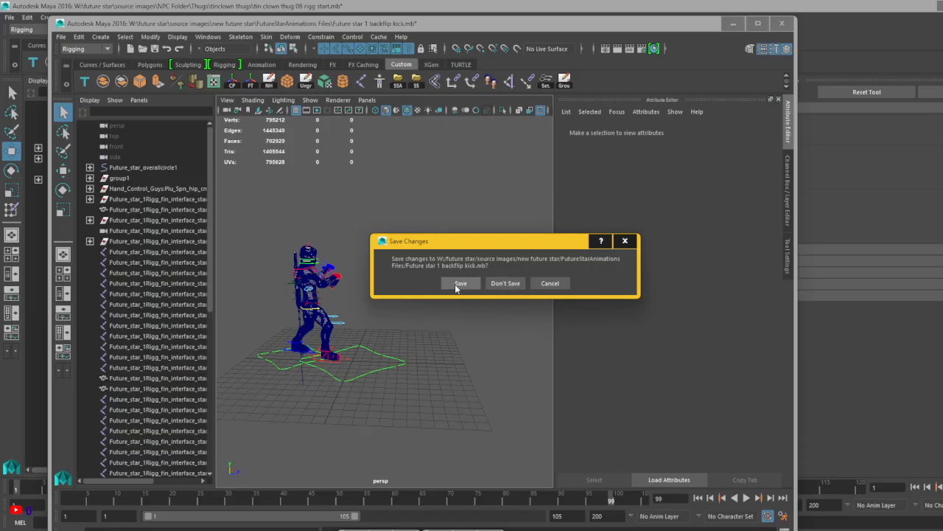
pyautogui.click(456, 285)
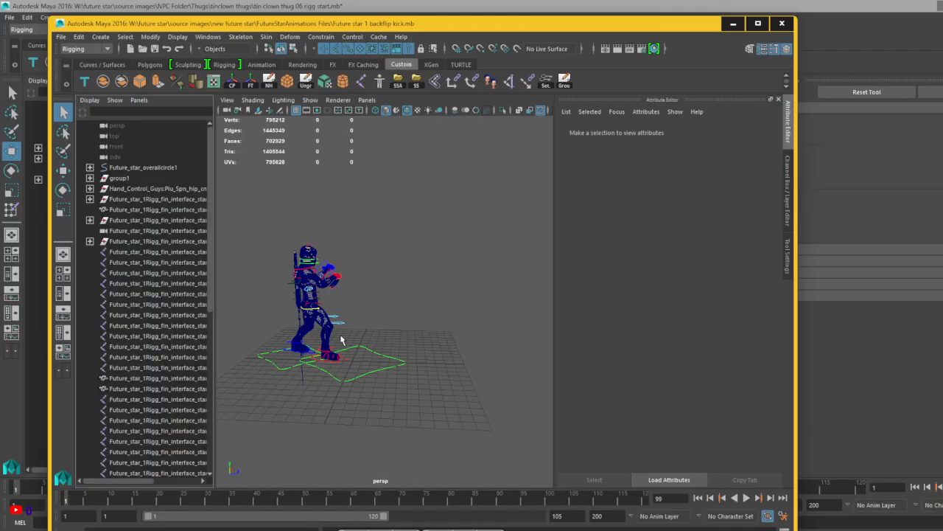
pyautogui.scroll(-3, 391, 366)
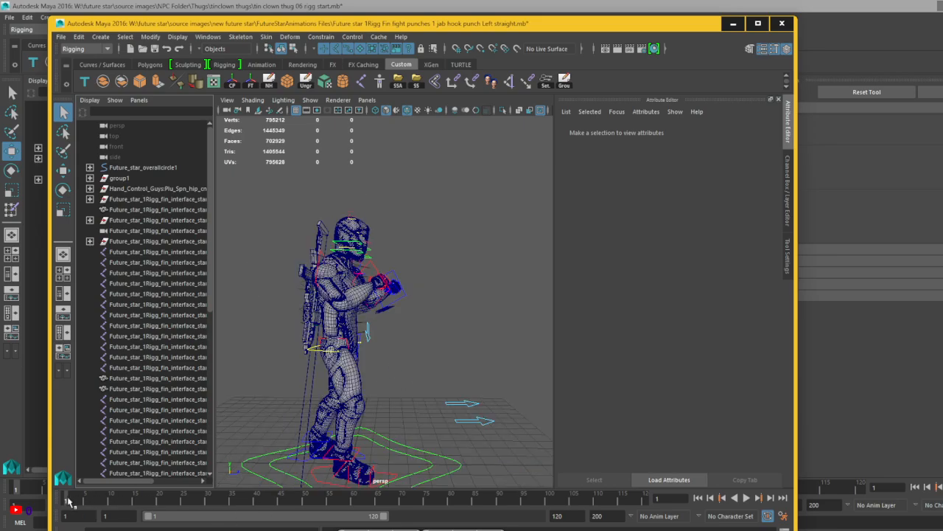
# Scrub through the jab hook punch animation, return to frame 1 and play it from the side.
pyautogui.moveTo(67, 501)
pyautogui.mouseDown()
pyautogui.moveTo(326, 511)
pyautogui.moveTo(203, 509)
pyautogui.mouseUp()
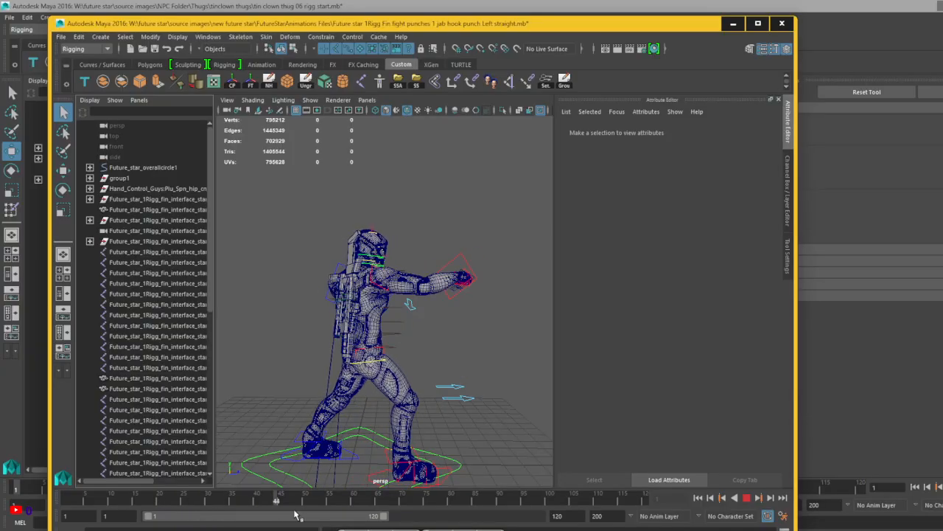
pyautogui.moveTo(295, 513)
pyautogui.mouseDown()
pyautogui.moveTo(299, 501)
pyautogui.moveTo(23, 505)
pyautogui.moveTo(284, 514)
pyautogui.mouseUp()
pyautogui.moveTo(135, 511); pyautogui.dragTo(22, 509)
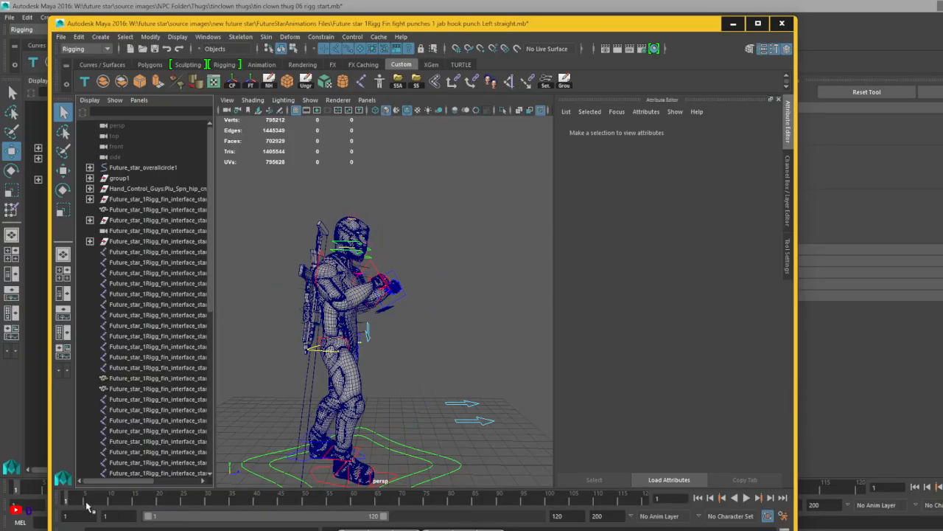
pyautogui.click(747, 498)
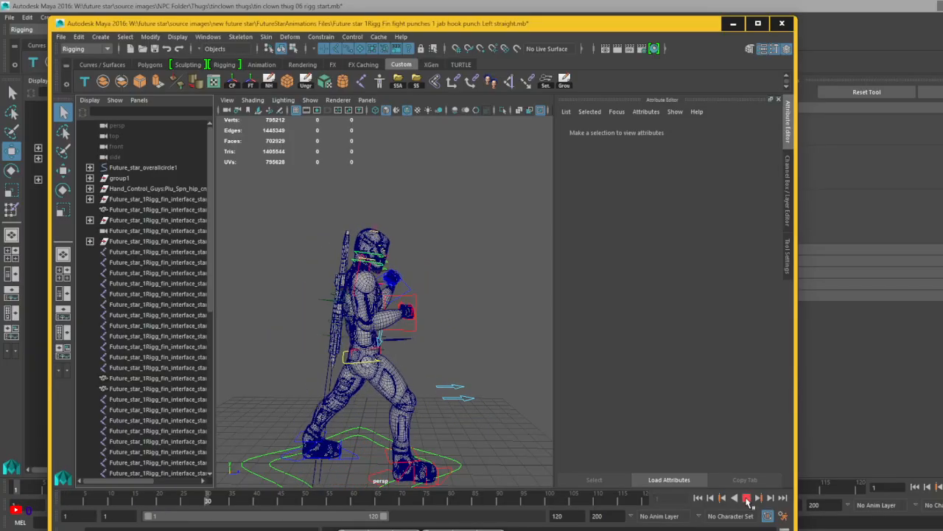
pyautogui.click(747, 497)
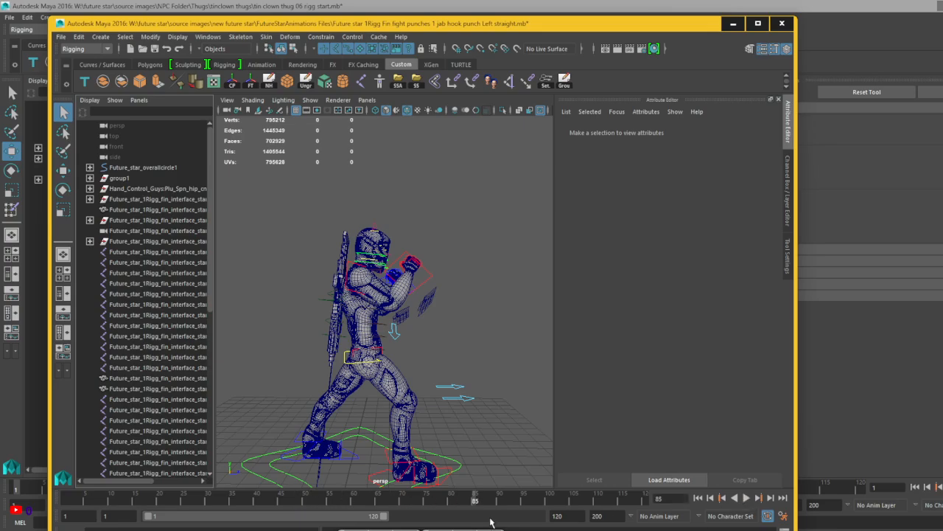
# Shorten the playback range to end at frame 85 and replay the punch animation.
pyautogui.moveTo(378, 515); pyautogui.dragTo(314, 521)
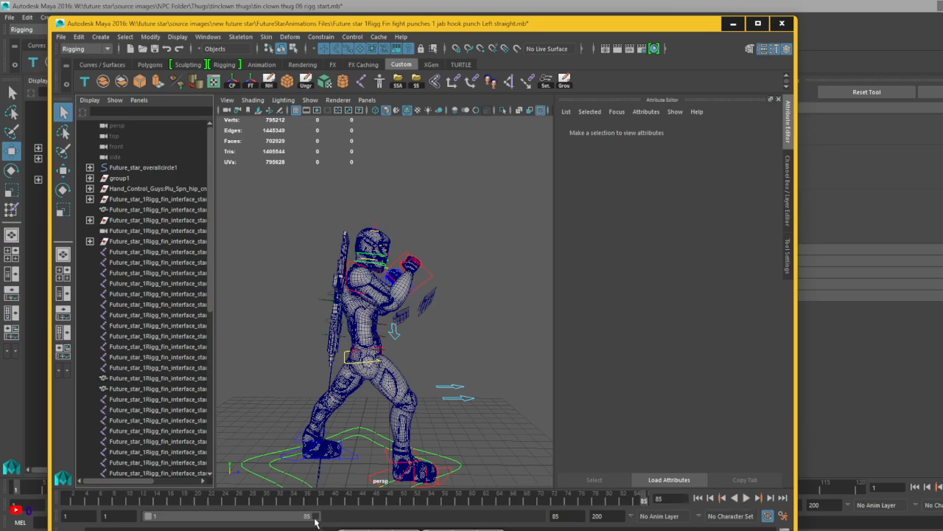
pyautogui.click(747, 497)
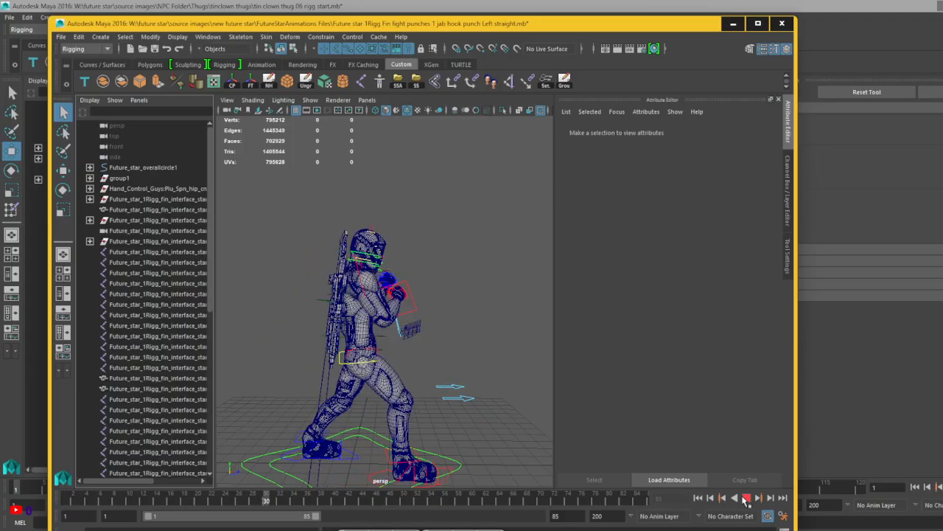
pyautogui.click(747, 497)
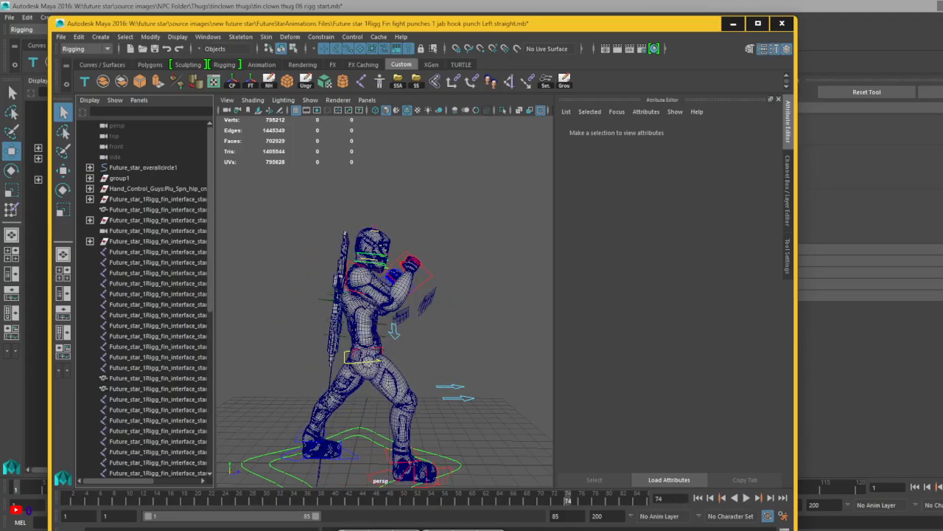
pyautogui.click(746, 497)
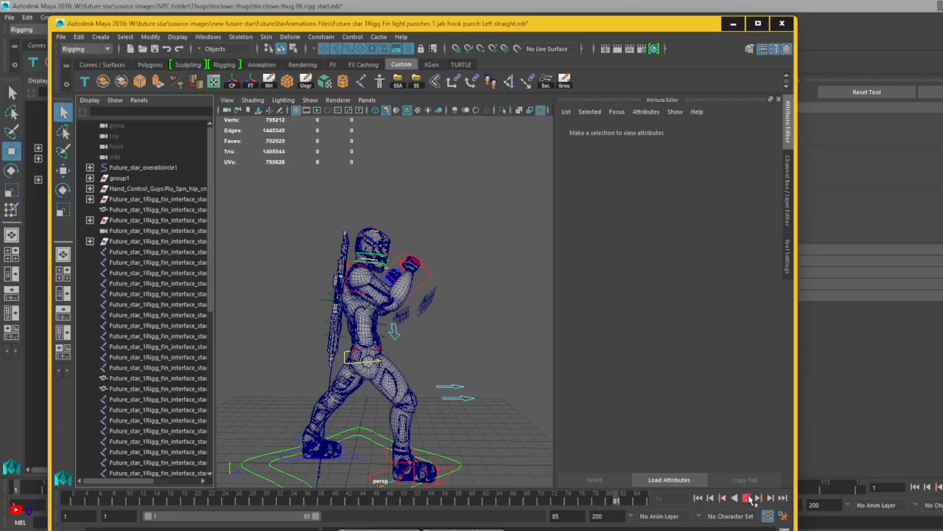
pyautogui.click(747, 498)
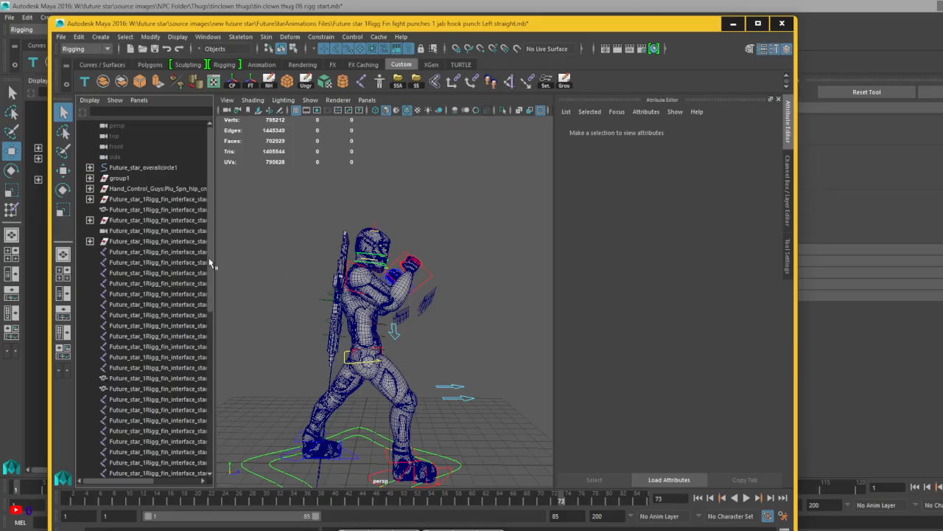
# Open Future star 1 Run ani.mb, saving the changes to the punch scene.
pyautogui.click(62, 37)
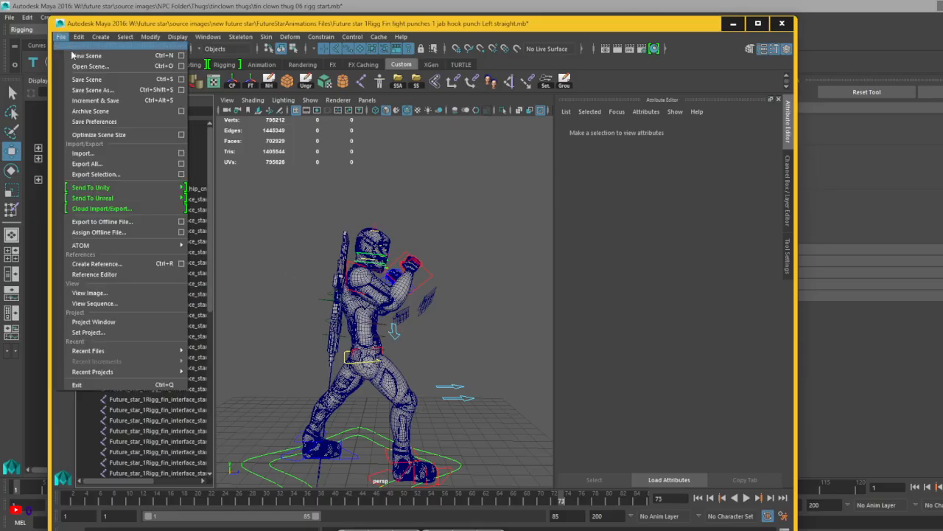
pyautogui.click(85, 67)
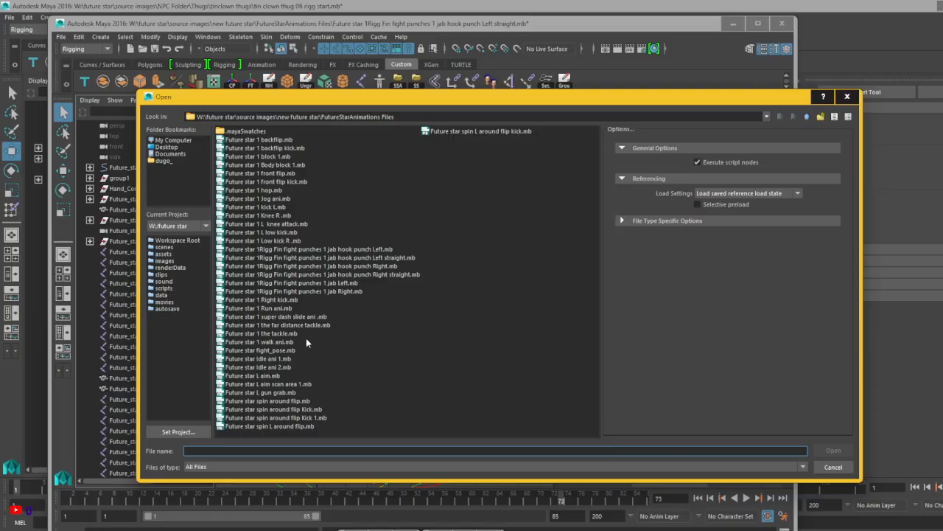
pyautogui.click(278, 308)
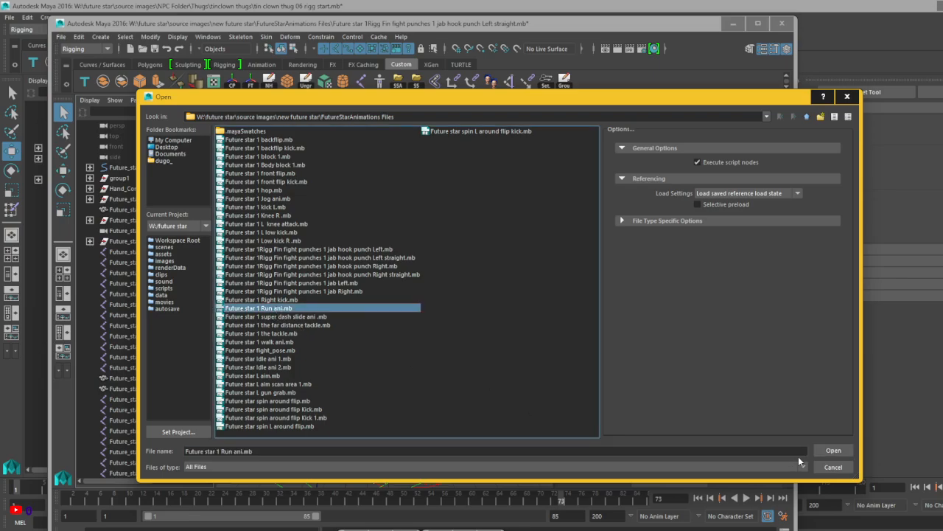
pyautogui.click(829, 451)
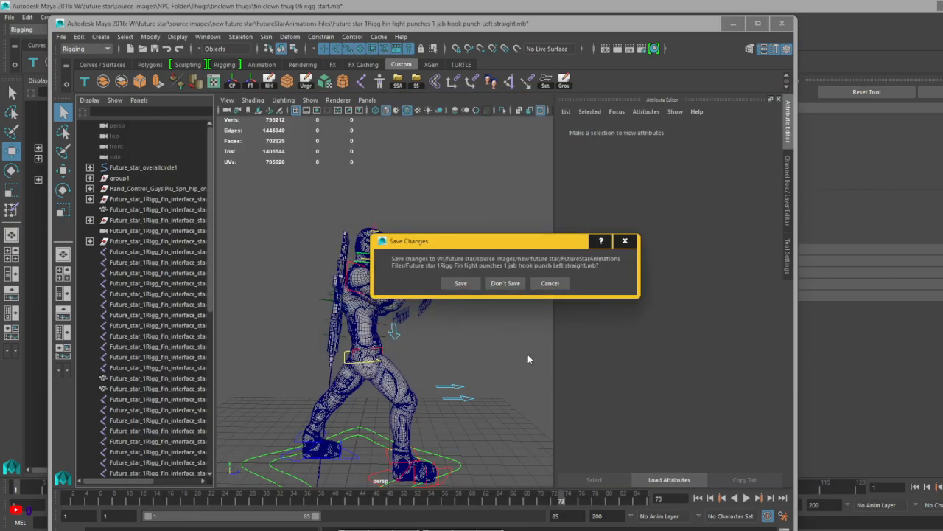
pyautogui.click(461, 284)
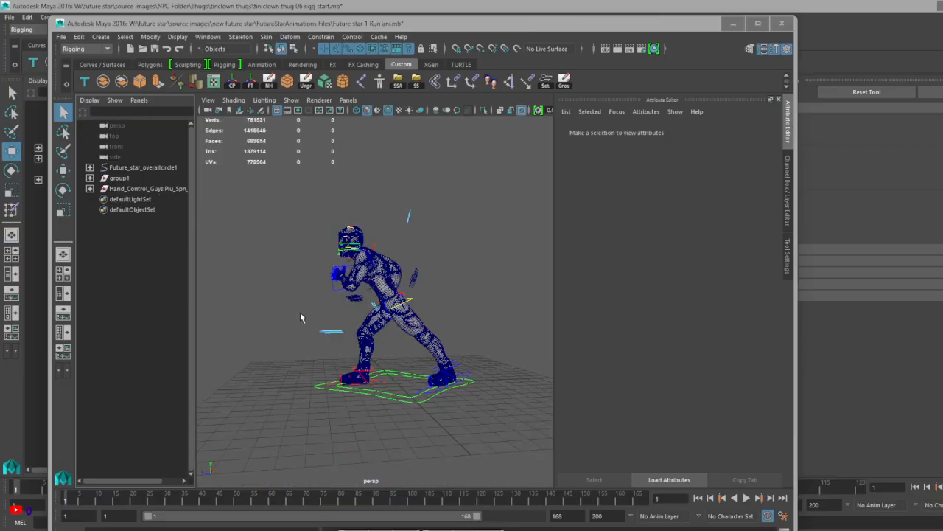
# Play the run animation and view the motion from the side, the front and close up.
pyautogui.click(747, 499)
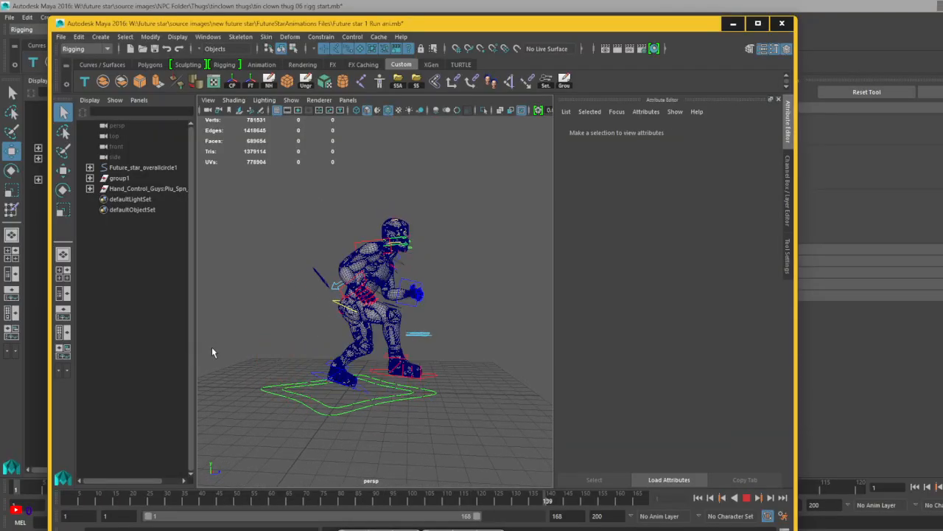
pyautogui.click(746, 499)
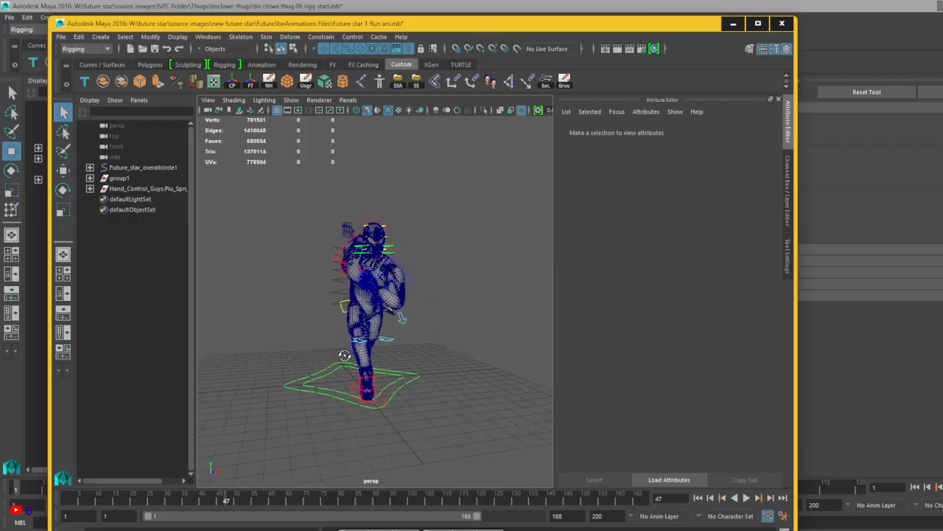
pyautogui.hotkey('alt', 'v')
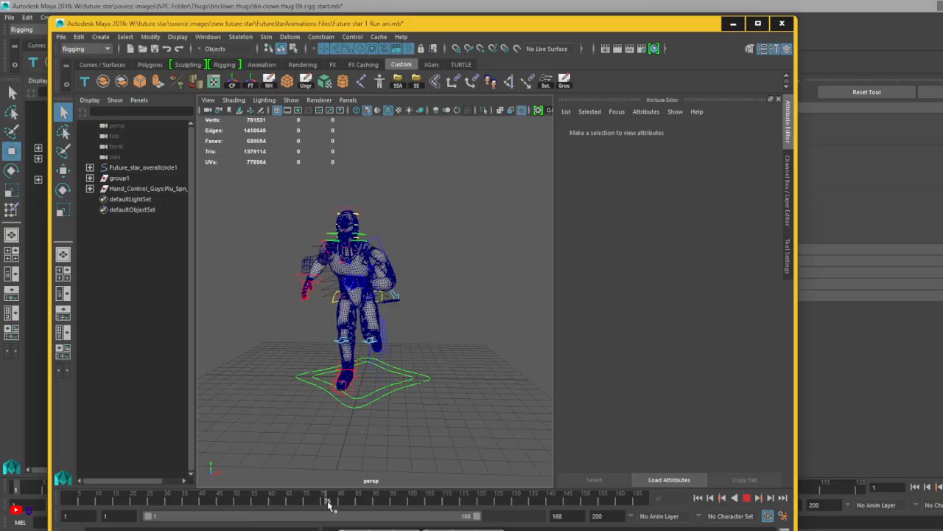
pyautogui.hotkey('alt', 'v')
pyautogui.scroll(5, 386, 359)
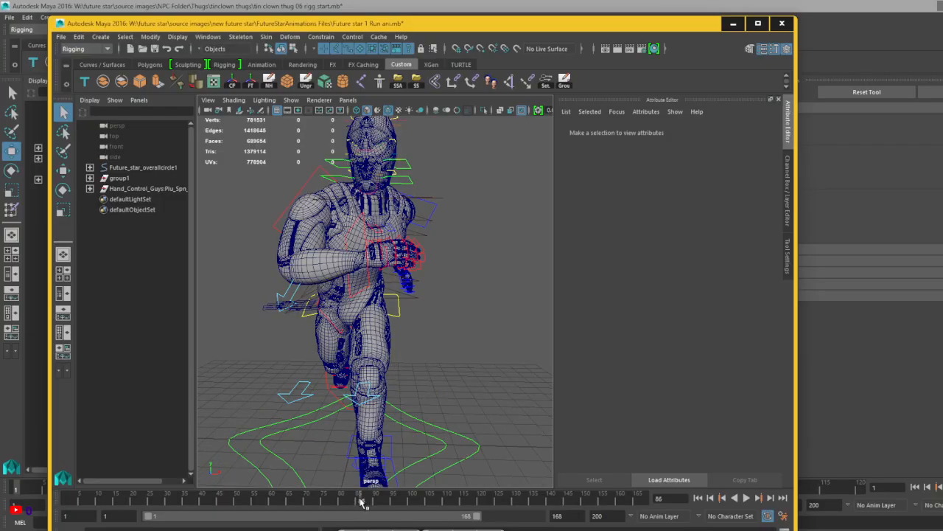
pyautogui.hotkey('alt', 'v')
# Scrub the run animation to its end and back to frame 1, then examine the running pose from an angle.
pyautogui.moveTo(354, 502); pyautogui.dragTo(635, 528)
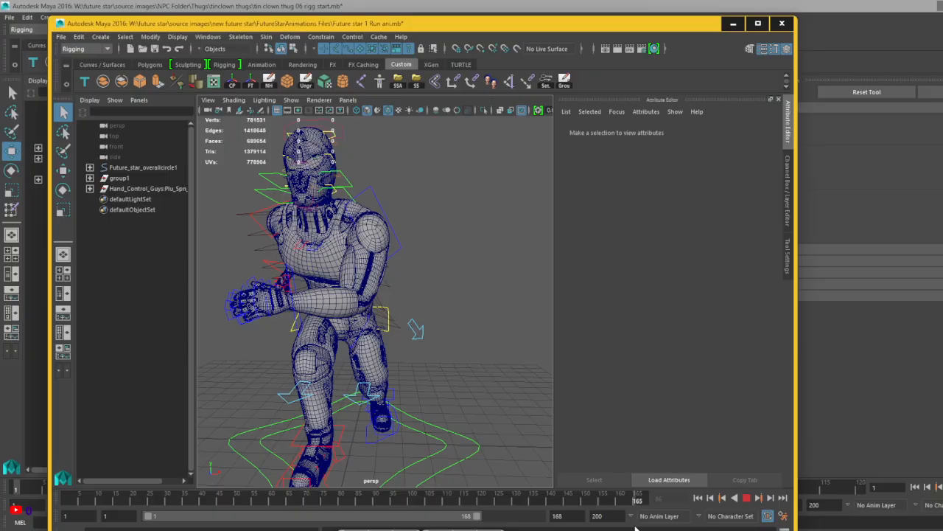
pyautogui.moveTo(627, 502); pyautogui.dragTo(66, 501)
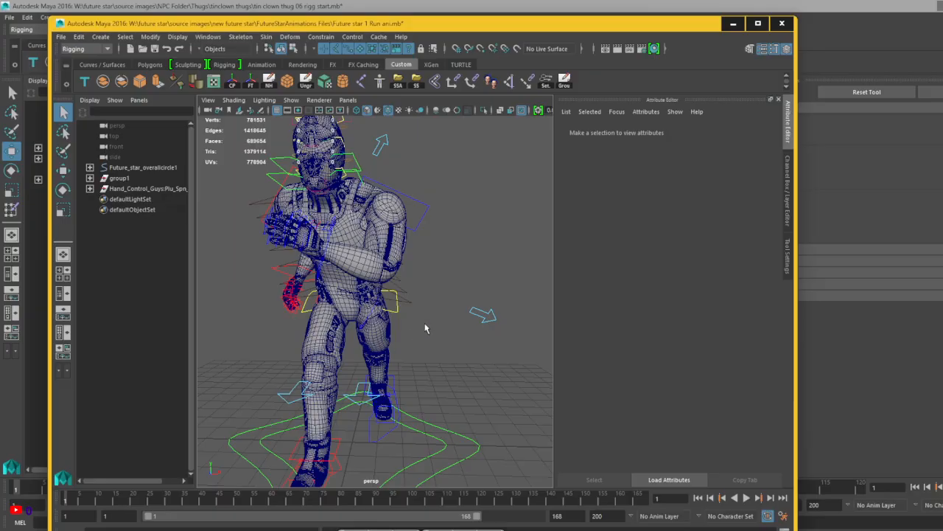
pyautogui.scroll(-3, 422, 325)
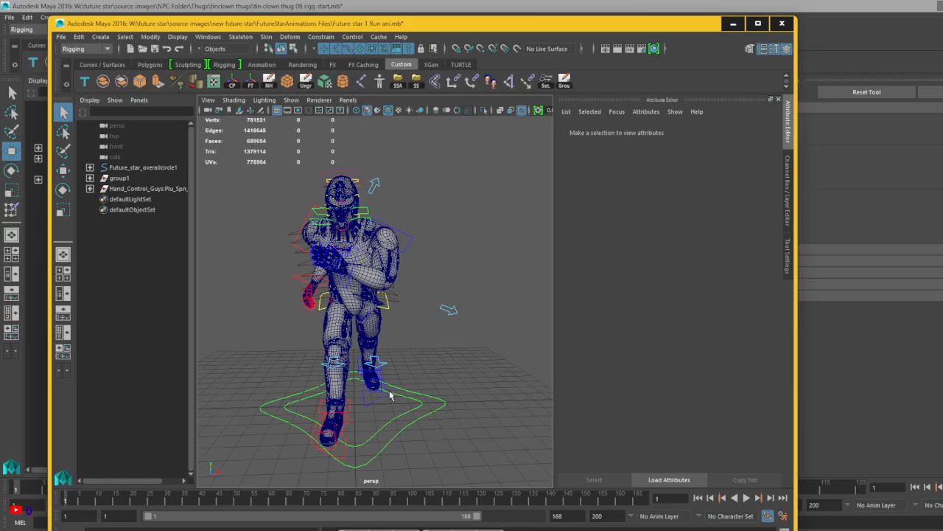
pyautogui.keyDown('alt'); pyautogui.moveTo(421, 370); pyautogui.dragTo(476, 370); pyautogui.keyUp('alt')
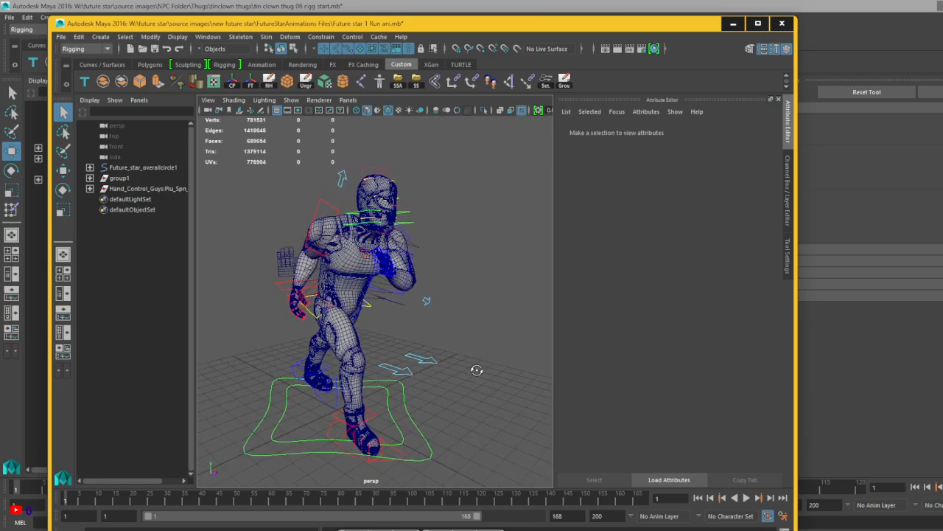